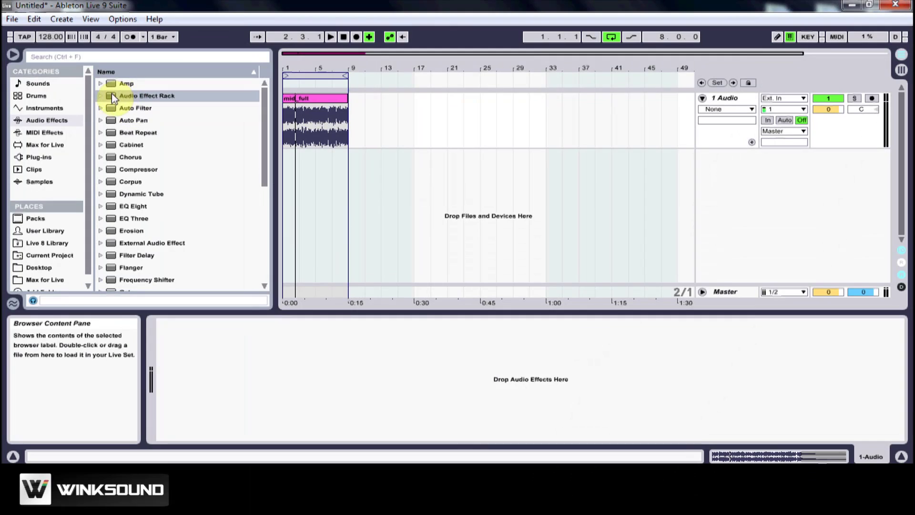
- Add an Audio Effect Rack from the audio effects list onto the mid_full clip's audio track
{"action": "left_click", "coordinate": [43, 108]}
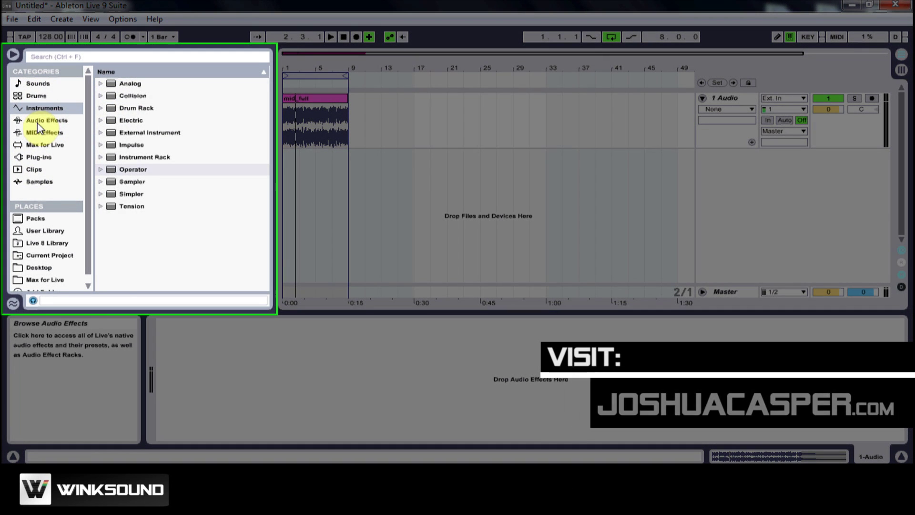
{"action": "left_click", "coordinate": [38, 122]}
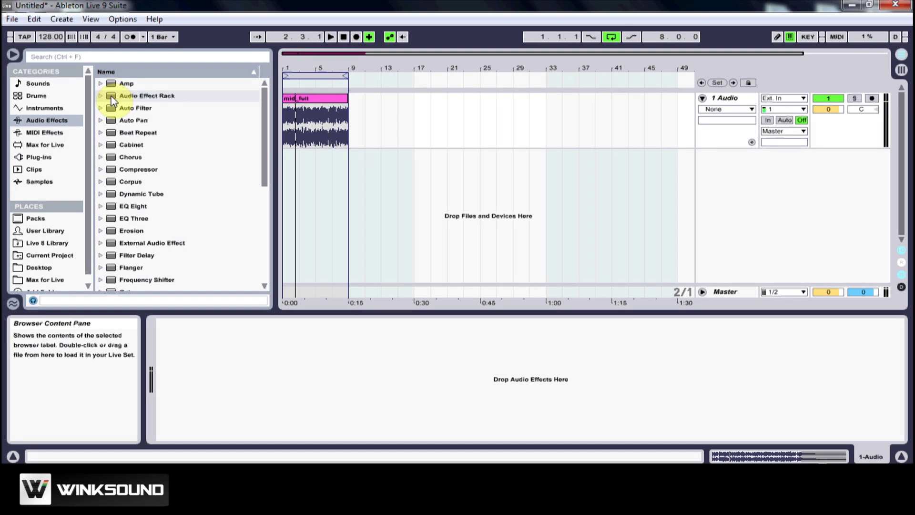
{"action": "left_click", "coordinate": [112, 98]}
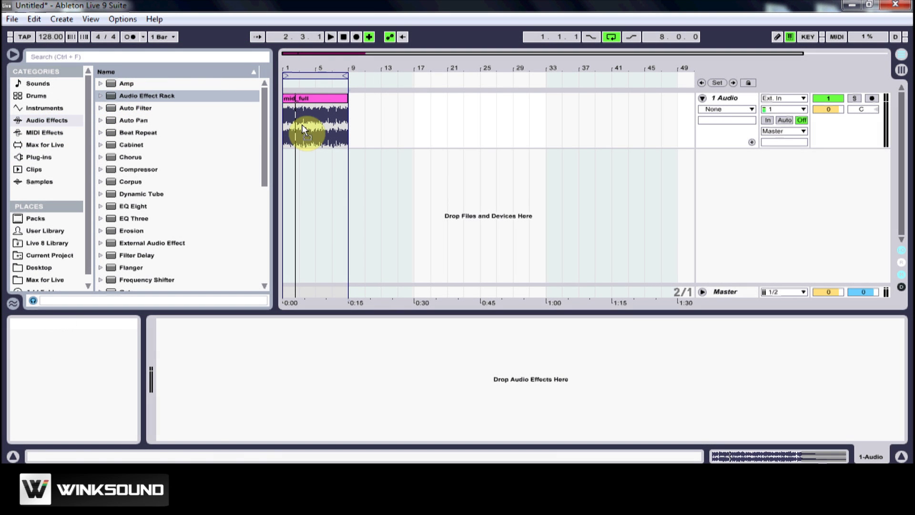
{"action": "left_click_drag", "start_coordinate": [303, 129], "coordinate": [302, 127]}
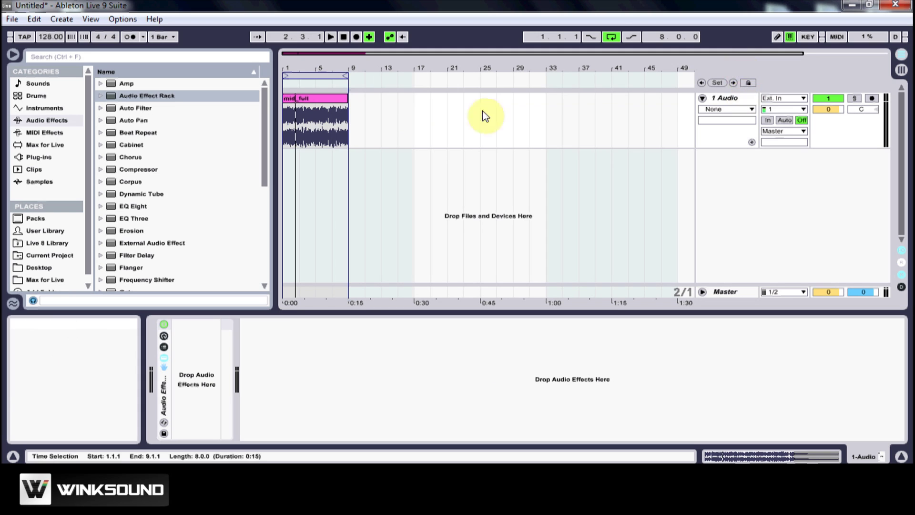
{"action": "mouse_move", "coordinate": [315, 57]}
{"action": "left_mouse_down"}
{"action": "mouse_move", "coordinate": [300, 64]}
{"action": "mouse_move", "coordinate": [305, 71]}
{"action": "left_mouse_up"}
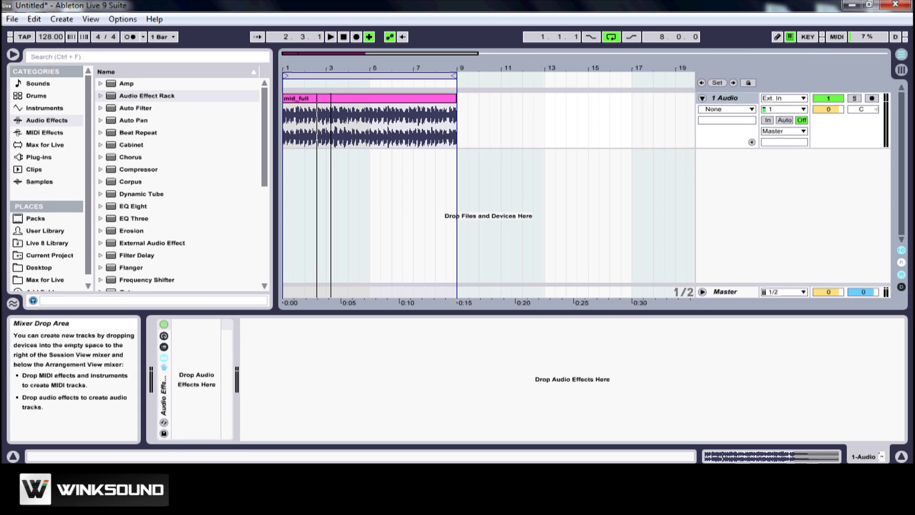
{"action": "left_click", "coordinate": [339, 99]}
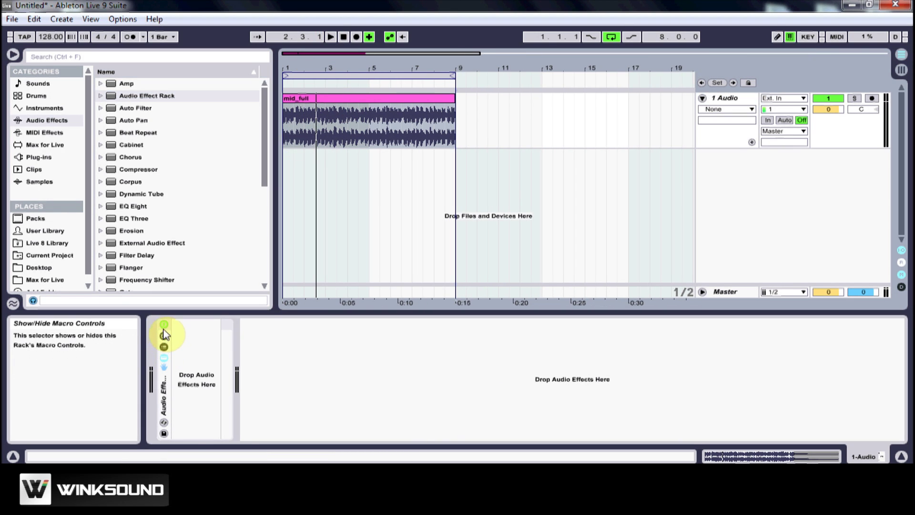
- Reveal the rack's chain list and eight macro knobs, and toggle macro Map mode on and off
{"action": "left_click", "coordinate": [165, 347]}
{"action": "left_click", "coordinate": [164, 337]}
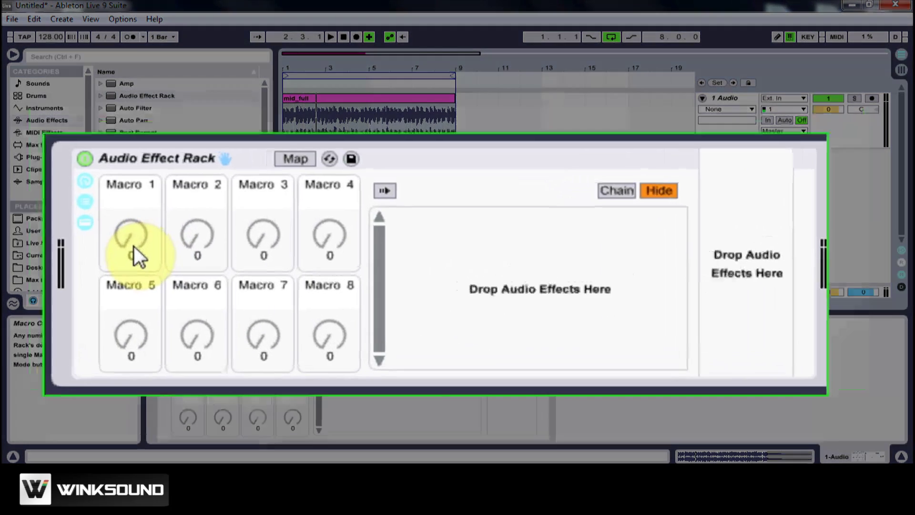
{"action": "left_click", "coordinate": [195, 368]}
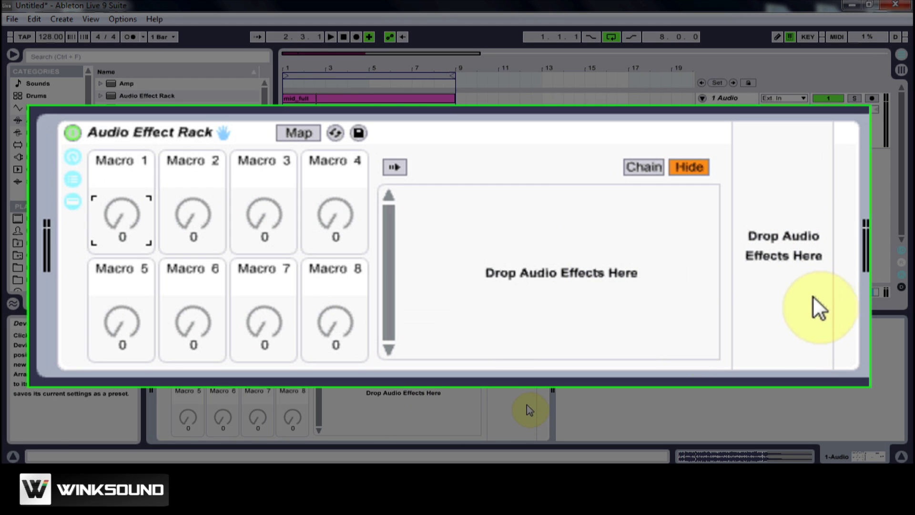
{"action": "left_click", "coordinate": [298, 133]}
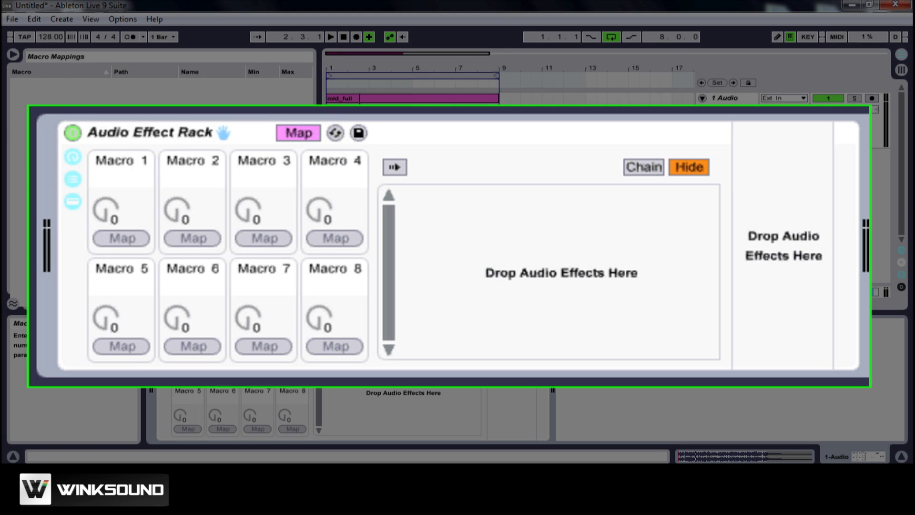
{"action": "left_click", "coordinate": [299, 133]}
{"action": "left_click", "coordinate": [570, 171]}
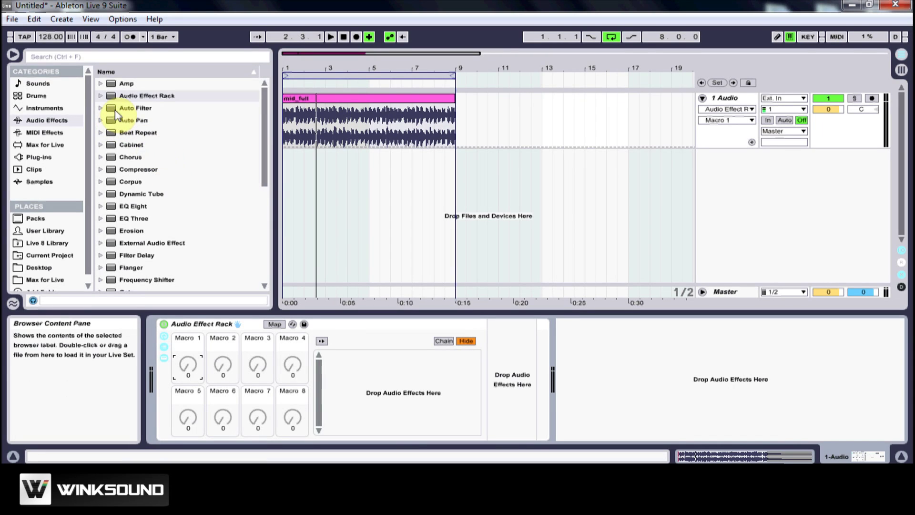
- Put an Auto Filter into the rack's chain list, removing and re-adding it, then select it
{"action": "left_click_drag", "start_coordinate": [131, 110], "coordinate": [373, 378]}
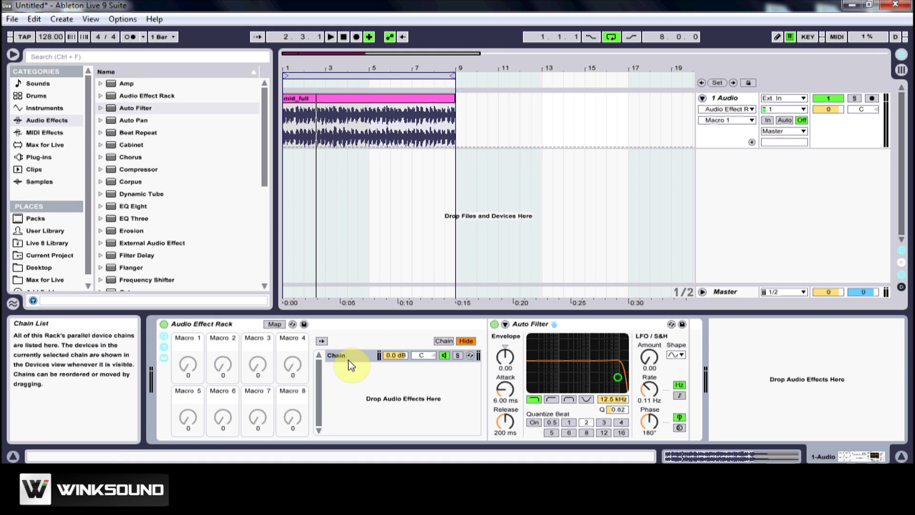
{"action": "key", "text": "Delete"}
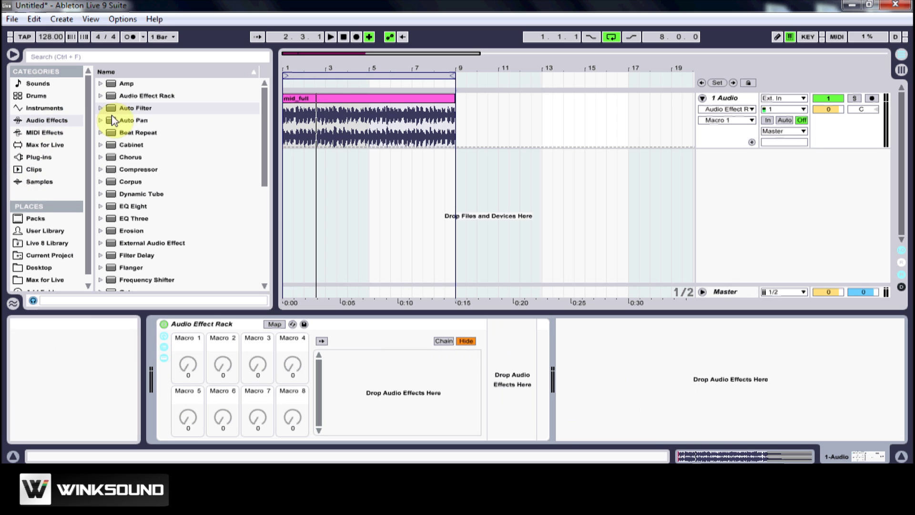
{"action": "left_click", "coordinate": [112, 108]}
{"action": "left_click_drag", "start_coordinate": [112, 107], "coordinate": [521, 382]}
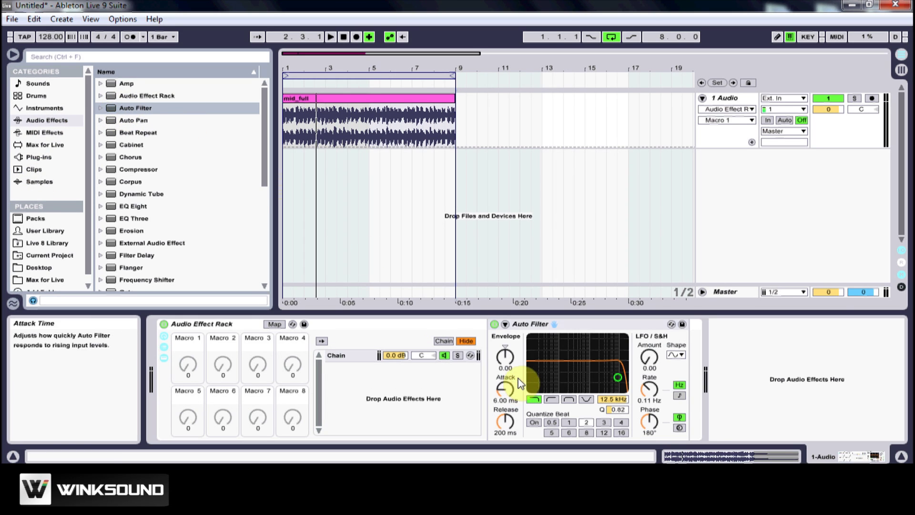
{"action": "left_click", "coordinate": [362, 358]}
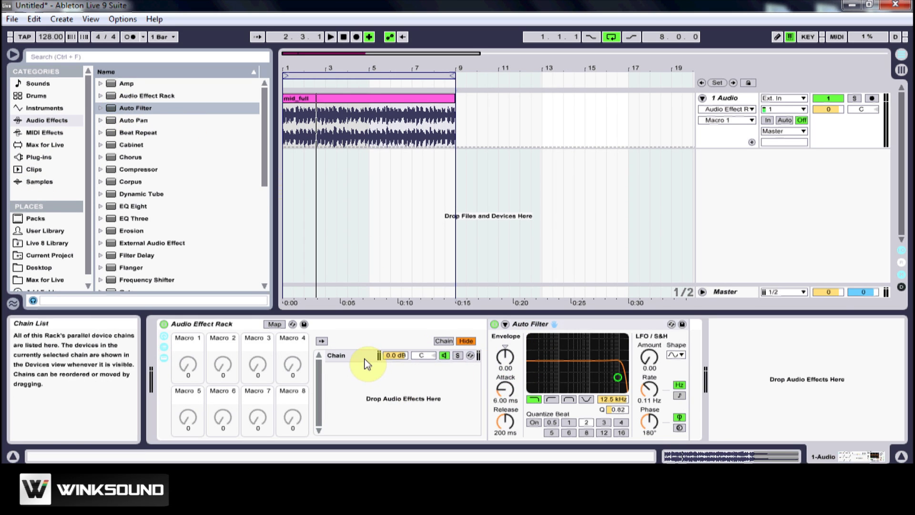
{"action": "left_click", "coordinate": [524, 327]}
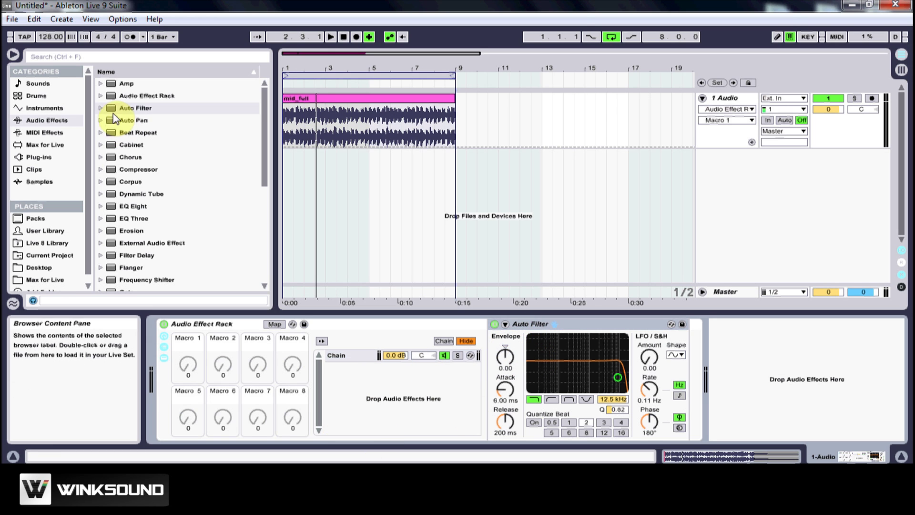
- Drop Auto Pan into the rack's chain directly after the Auto Filter device
{"action": "left_click_drag", "start_coordinate": [108, 123], "coordinate": [129, 120]}
{"action": "left_click_drag", "start_coordinate": [503, 316], "coordinate": [675, 377]}
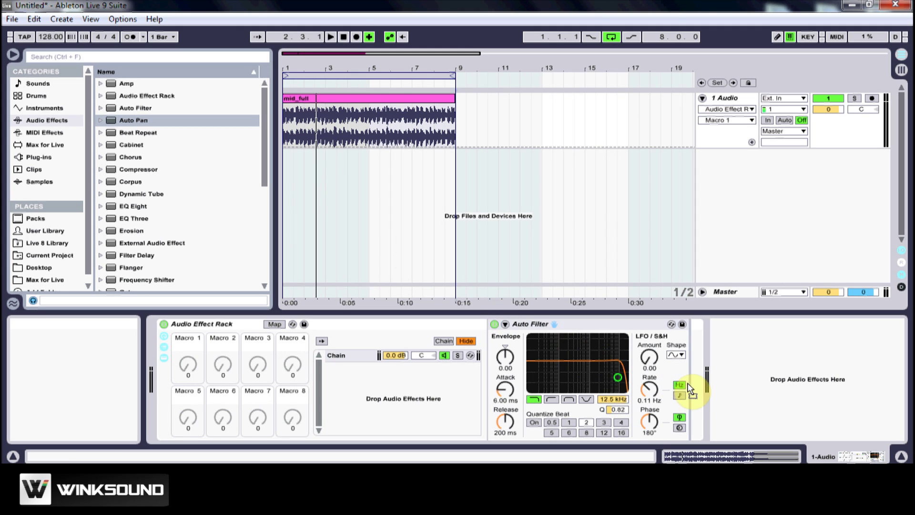
{"action": "left_click_drag", "start_coordinate": [599, 388], "coordinate": [731, 392]}
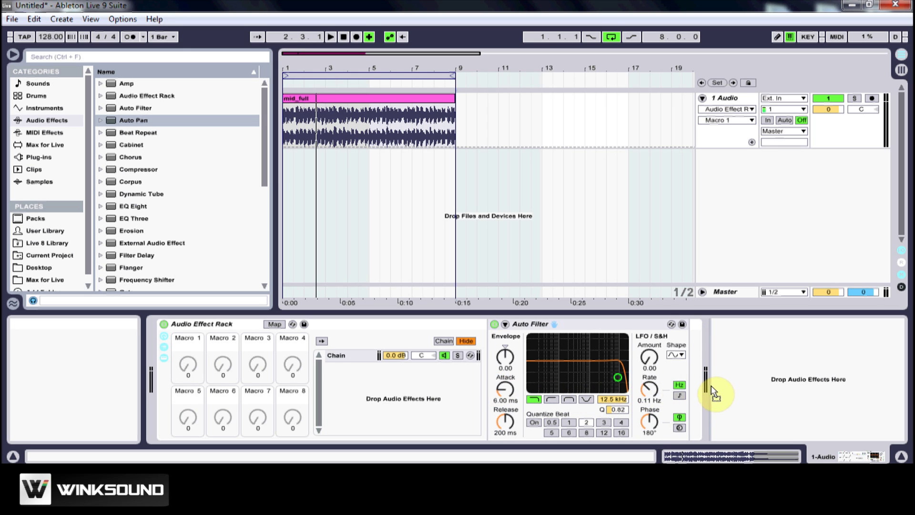
{"action": "left_click_drag", "start_coordinate": [730, 377], "coordinate": [270, 353]}
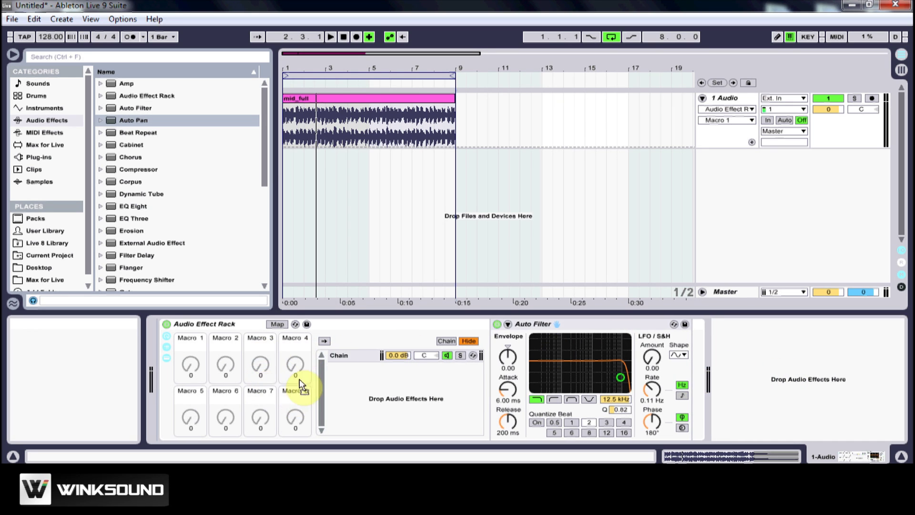
{"action": "left_click_drag", "start_coordinate": [300, 380], "coordinate": [693, 373]}
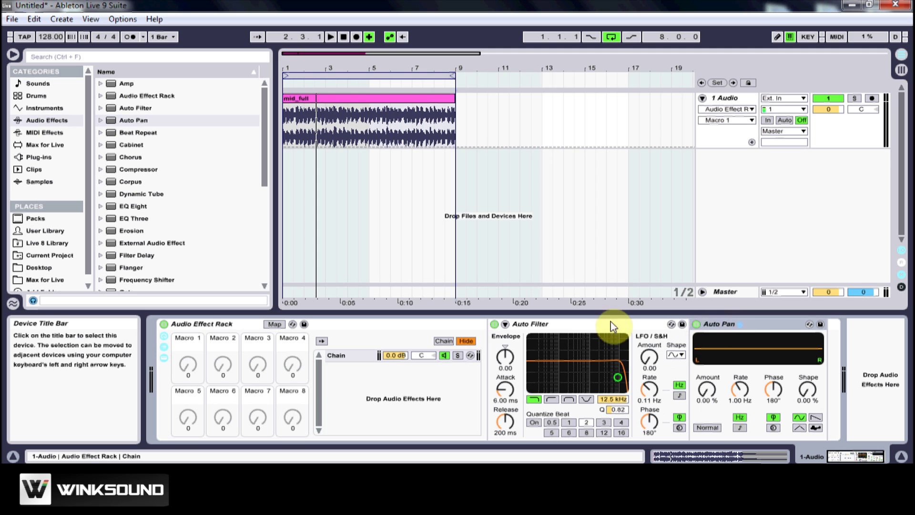
{"action": "left_click", "coordinate": [563, 327]}
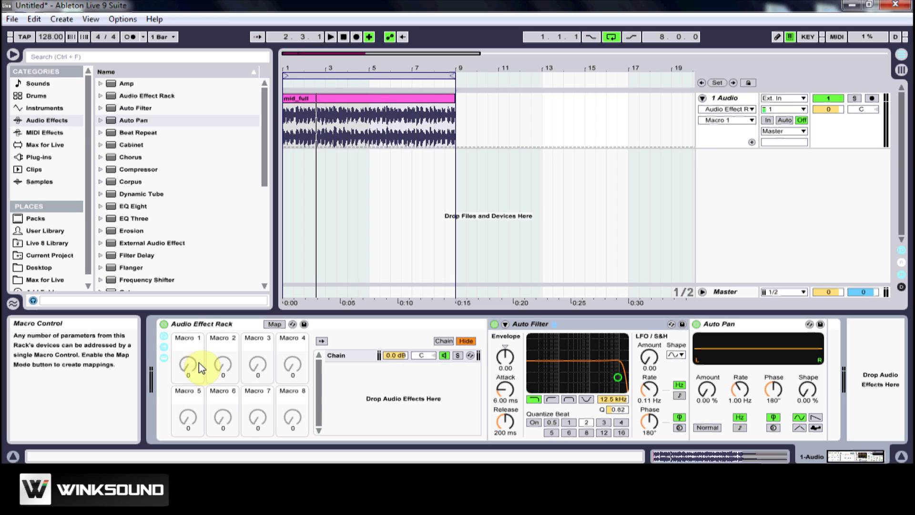
- Audition Macro 1, the filter cutoff (2.25–5.17 kHz) and Auto Pan Amount (43.7%)
{"action": "left_click_drag", "start_coordinate": [187, 366], "coordinate": [187, 345]}
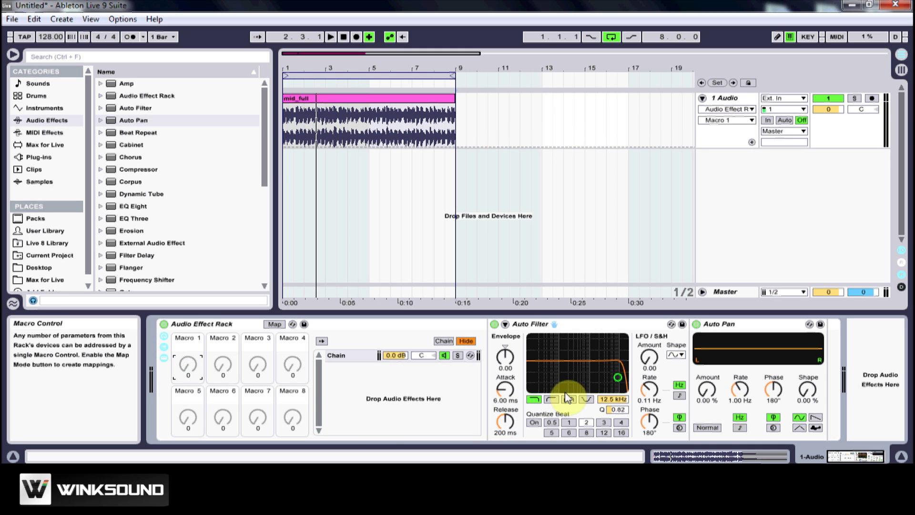
{"action": "left_click_drag", "start_coordinate": [564, 381], "coordinate": [539, 382]}
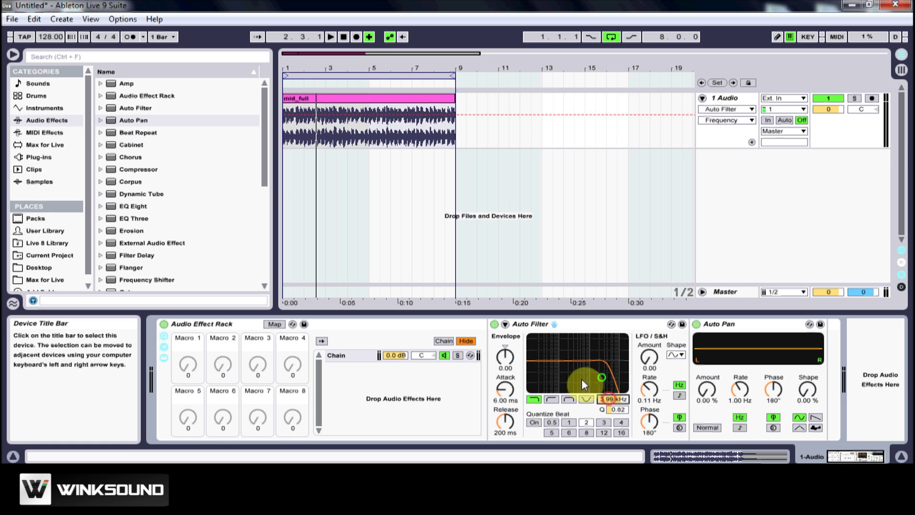
{"action": "left_click_drag", "start_coordinate": [613, 399], "coordinate": [613, 390]}
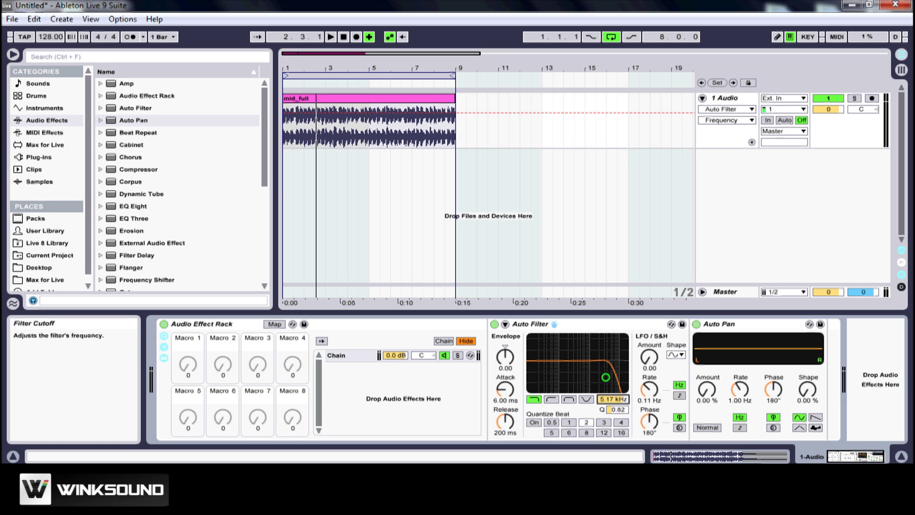
{"action": "left_click_drag", "start_coordinate": [713, 389], "coordinate": [710, 415]}
{"action": "left_click_drag", "start_coordinate": [608, 378], "coordinate": [632, 387]}
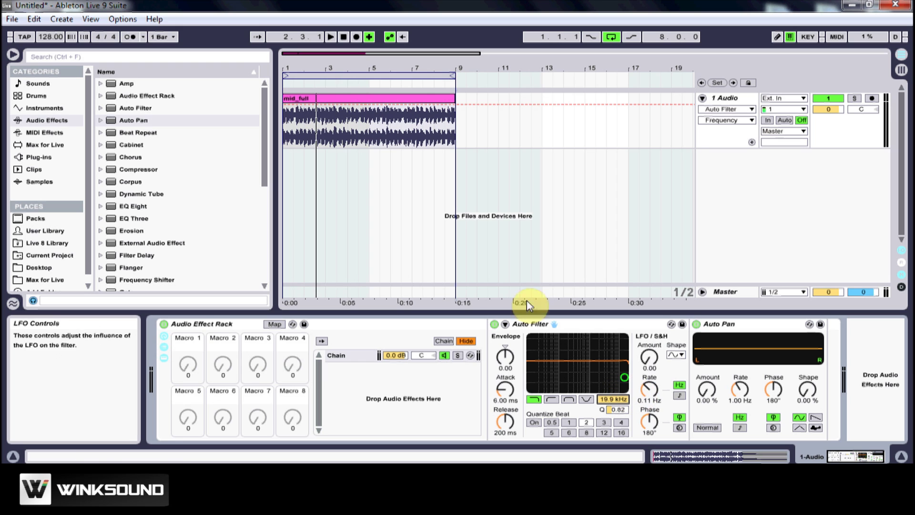
- Push Auto Pan Amount to 100%, undo back to 0%, and leave cutoff near 4.90 kHz
{"action": "left_click", "coordinate": [707, 389]}
{"action": "left_click_drag", "start_coordinate": [707, 389], "coordinate": [705, 378]}
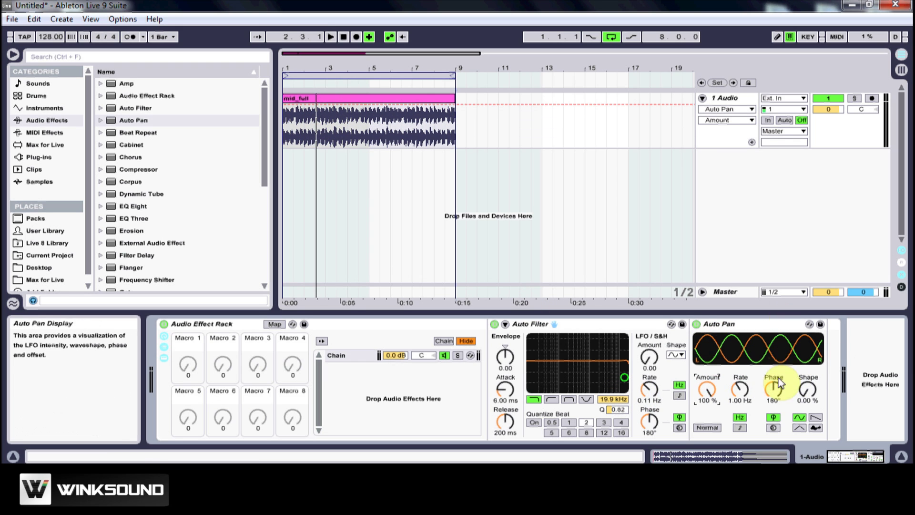
{"action": "key", "text": "ctrl+z"}
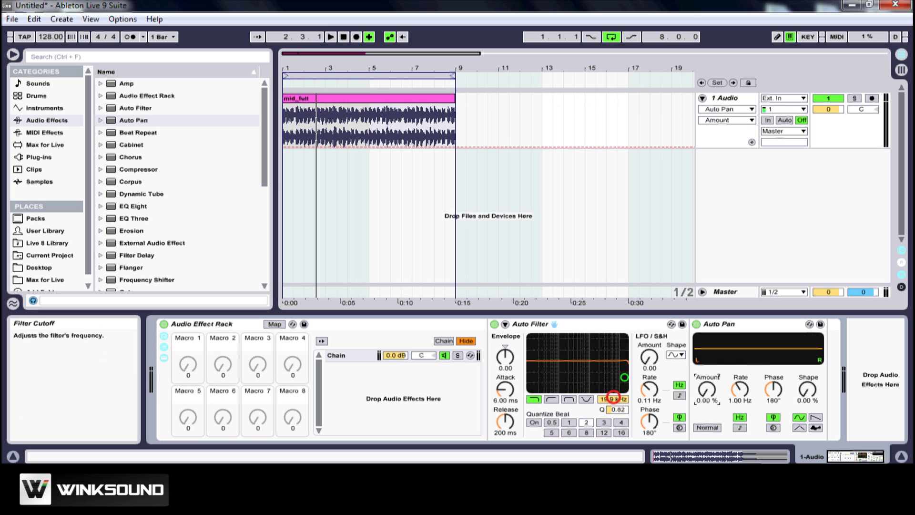
{"action": "left_click_drag", "start_coordinate": [611, 398], "coordinate": [611, 434]}
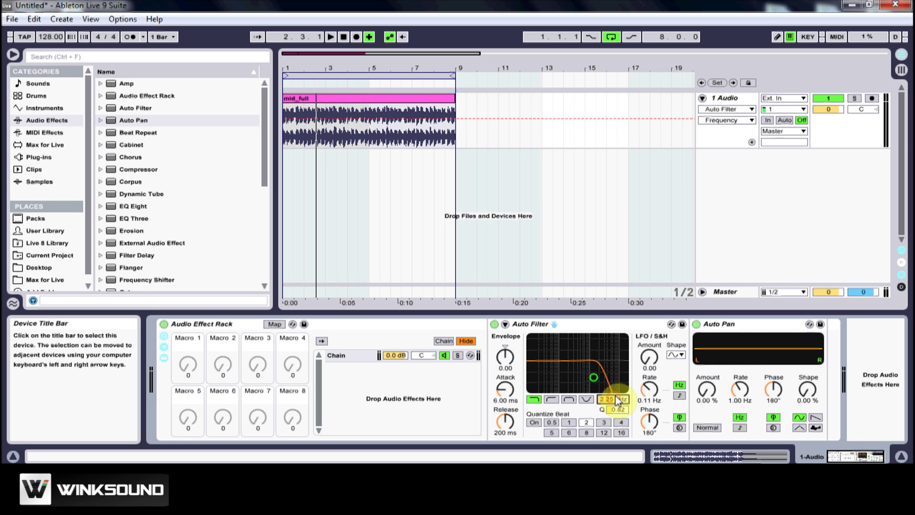
{"action": "left_click_drag", "start_coordinate": [594, 378], "coordinate": [611, 377]}
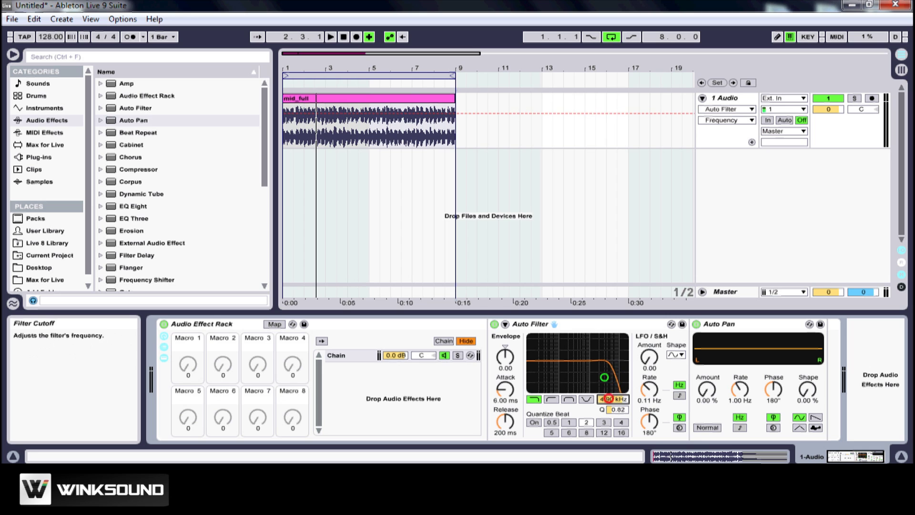
- Map the Auto Filter frequency to Macro 1 and confirm the cutoff now follows the macro
{"action": "right_click", "coordinate": [609, 398]}
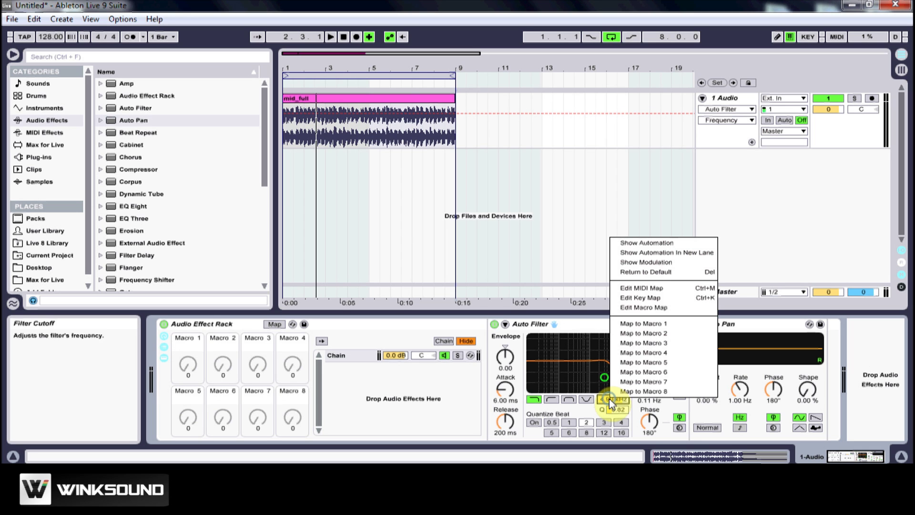
{"action": "left_click", "coordinate": [644, 327]}
{"action": "left_click_drag", "start_coordinate": [610, 398], "coordinate": [609, 400]}
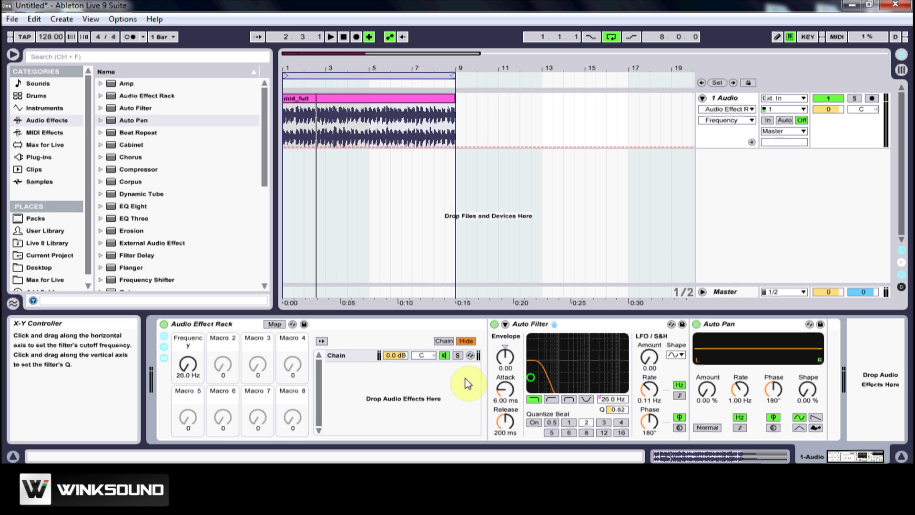
{"action": "left_click", "coordinate": [614, 399]}
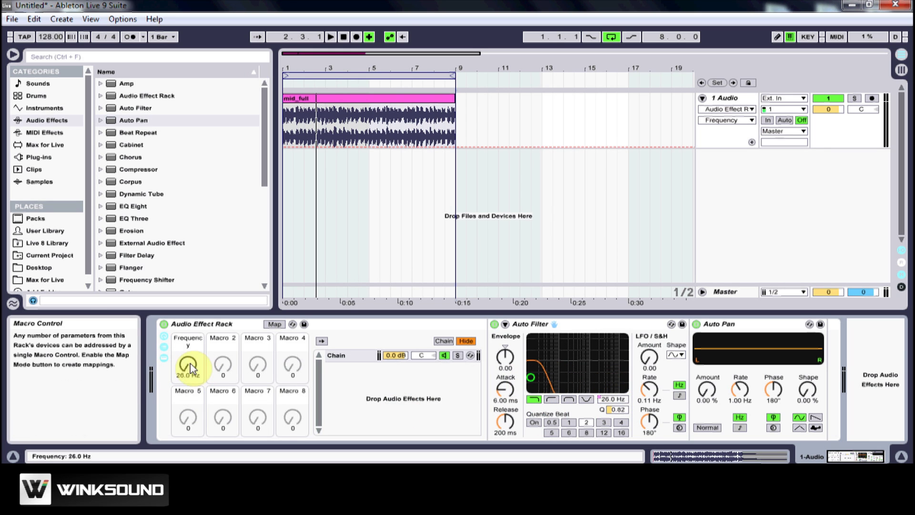
{"action": "left_click", "coordinate": [612, 398]}
- Sweep the Frequency macro to 1.18 and 2.21 kHz, and test Auto Pan Amount at 81.7%
{"action": "mouse_move", "coordinate": [188, 365]}
{"action": "left_mouse_down"}
{"action": "mouse_move", "coordinate": [188, 307]}
{"action": "mouse_move", "coordinate": [188, 365]}
{"action": "left_mouse_up"}
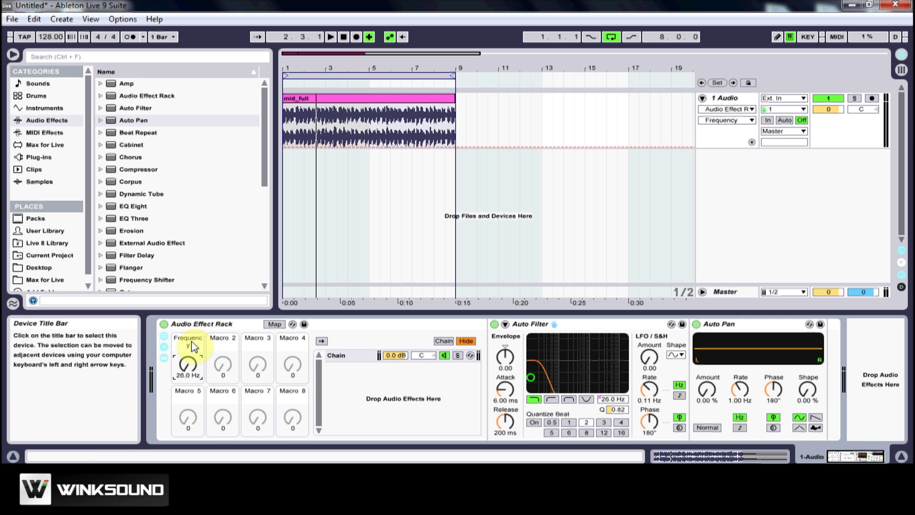
{"action": "mouse_move", "coordinate": [190, 372]}
{"action": "left_mouse_down"}
{"action": "mouse_move", "coordinate": [190, 334]}
{"action": "mouse_move", "coordinate": [191, 372]}
{"action": "left_mouse_up"}
{"action": "left_click", "coordinate": [706, 400]}
{"action": "mouse_move", "coordinate": [712, 391]}
{"action": "left_mouse_down"}
{"action": "mouse_move", "coordinate": [711, 317]}
{"action": "mouse_move", "coordinate": [711, 388]}
{"action": "left_mouse_up"}
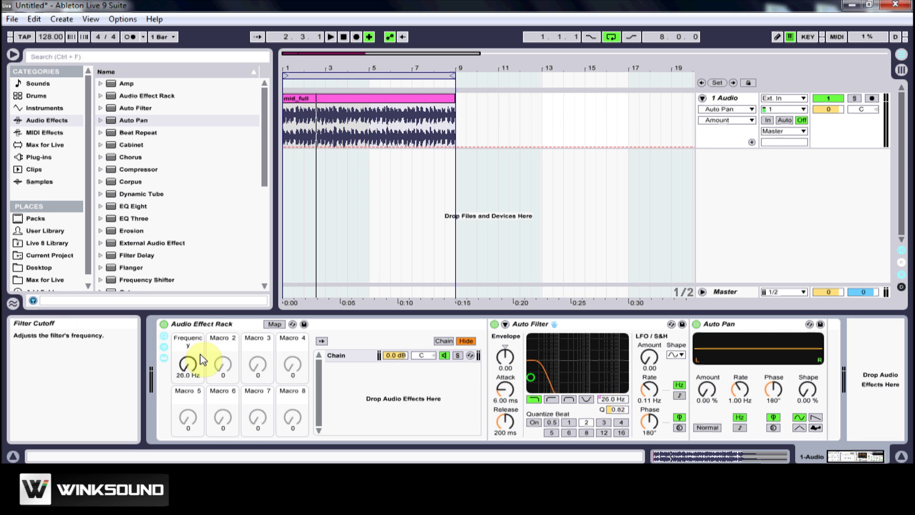
{"action": "left_click", "coordinate": [191, 363]}
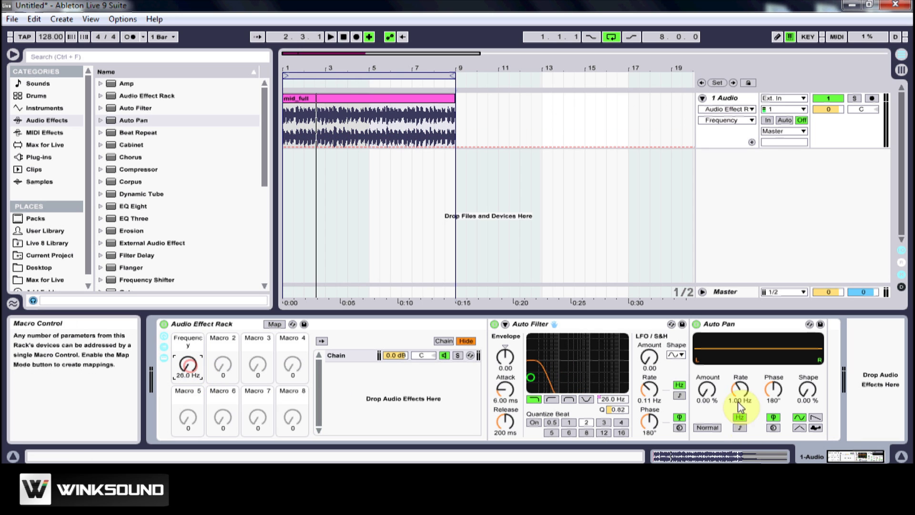
- Map Auto Pan's Amount to Macro 1 (Frequency) as well
{"action": "left_click", "coordinate": [712, 391]}
{"action": "right_click", "coordinate": [704, 393]}
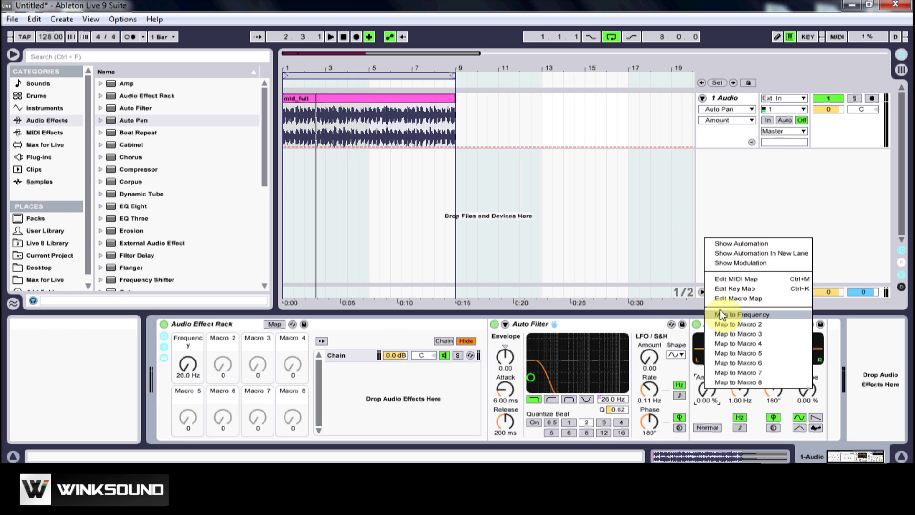
{"action": "left_click", "coordinate": [754, 315]}
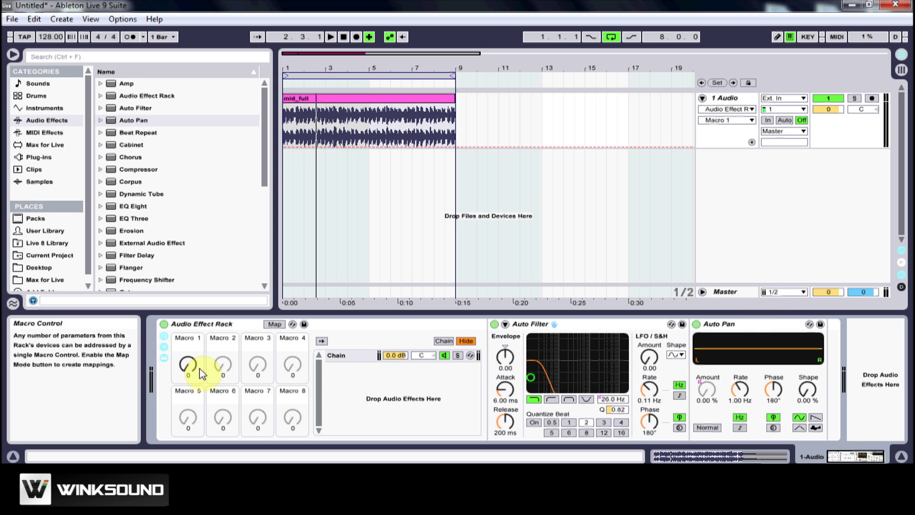
- During playback, raise Macro 1 to 109, giving cutoff 7.77 kHz and pan Amount 85.8%
{"action": "left_click_drag", "start_coordinate": [188, 364], "coordinate": [188, 334]}
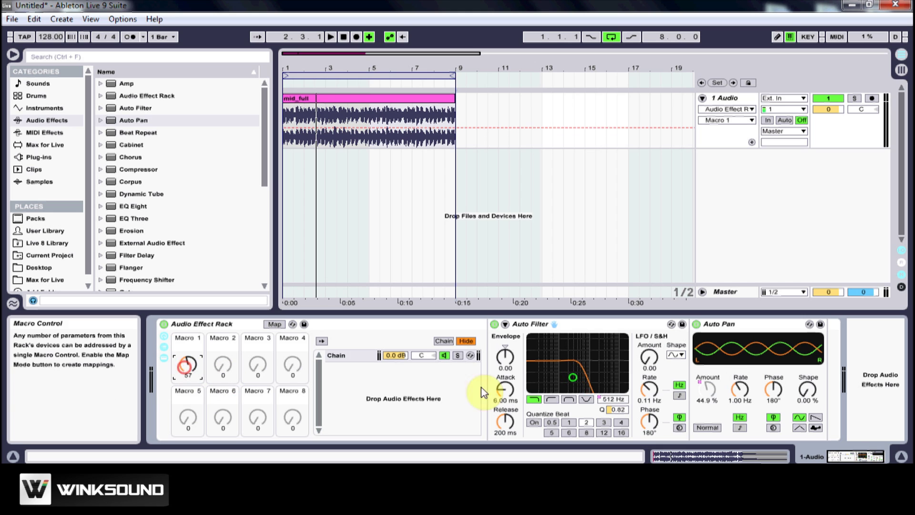
{"action": "left_click", "coordinate": [611, 403]}
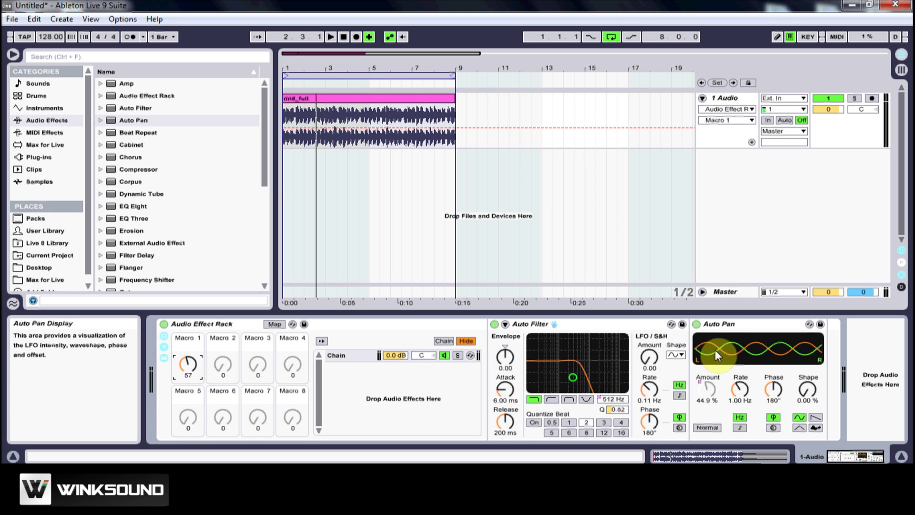
{"action": "left_click", "coordinate": [710, 387]}
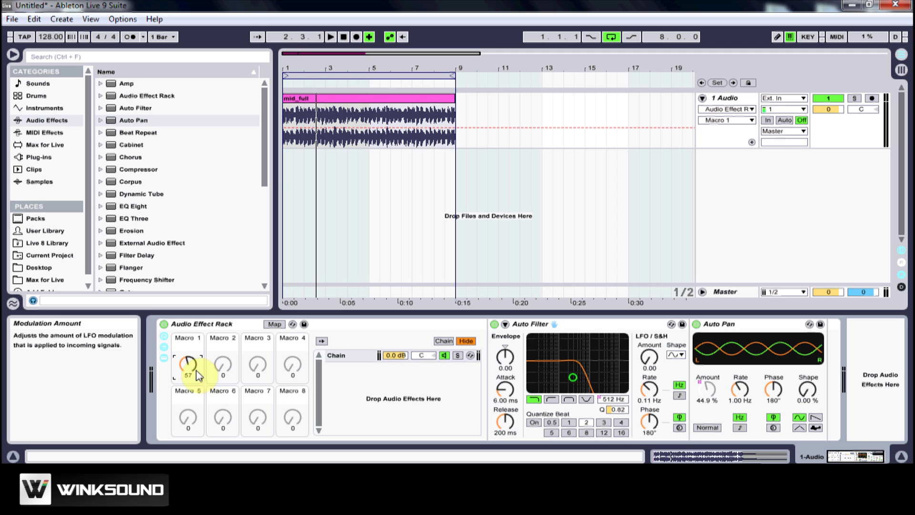
{"action": "left_click_drag", "start_coordinate": [188, 365], "coordinate": [191, 420]}
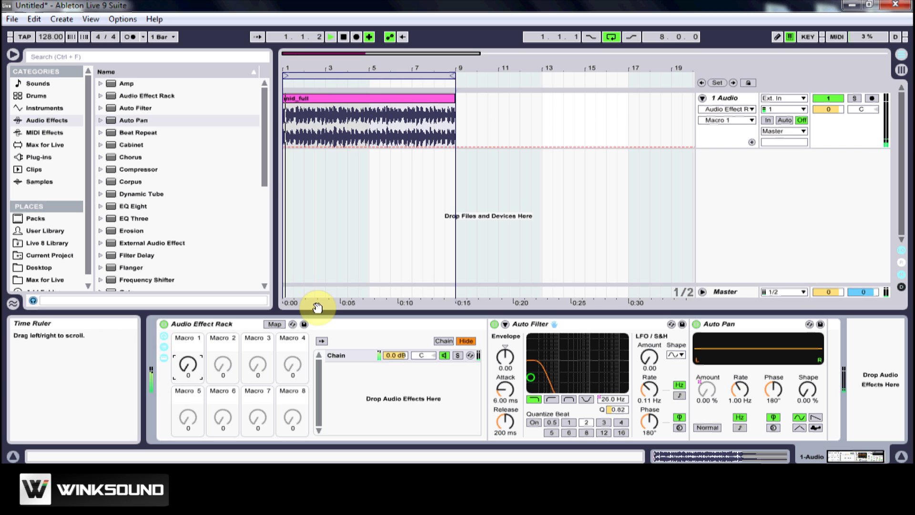
{"action": "left_click_drag", "start_coordinate": [185, 378], "coordinate": [185, 299]}
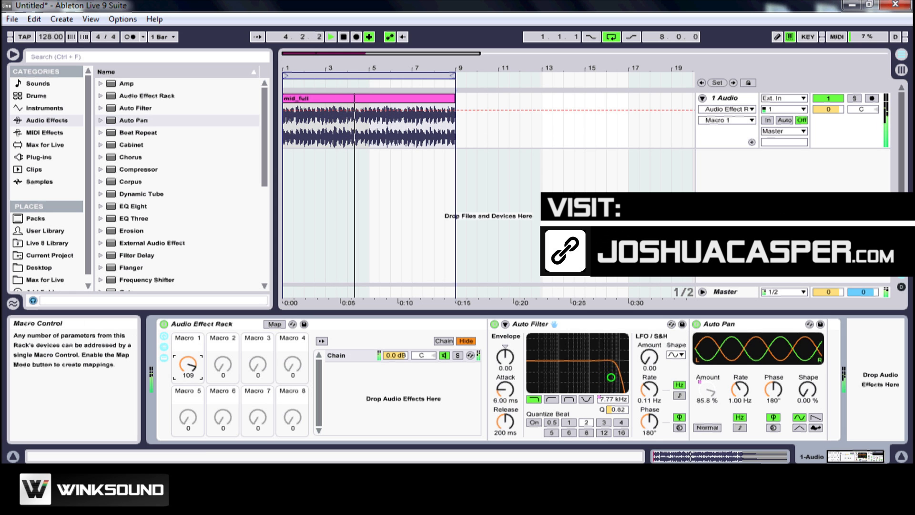